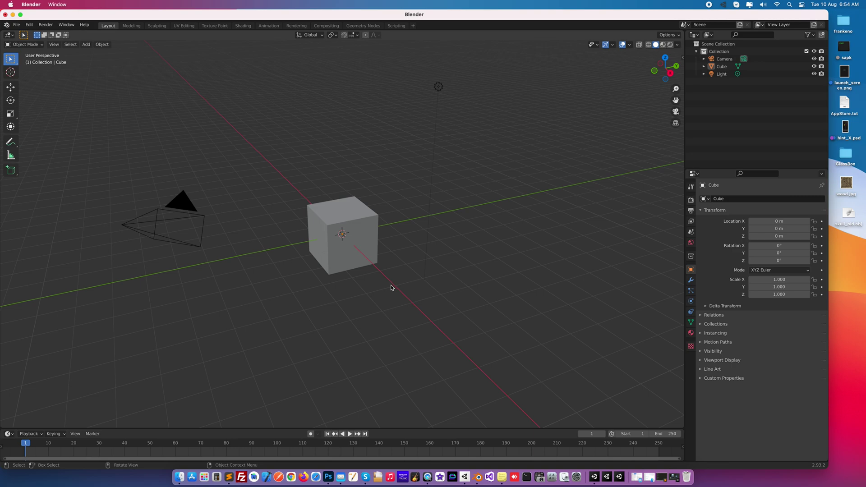
# Delete the default cube, camera and light from the scene.
pyautogui.click(346, 239)
pyautogui.moveTo(383, 257)
pyautogui.mouseDown(button='middle')
pyautogui.moveTo(298, 226)
pyautogui.moveTo(371, 226)
pyautogui.moveTo(378, 254)
pyautogui.moveTo(391, 261)
pyautogui.moveTo(380, 264)
pyautogui.mouseUp(button='middle')
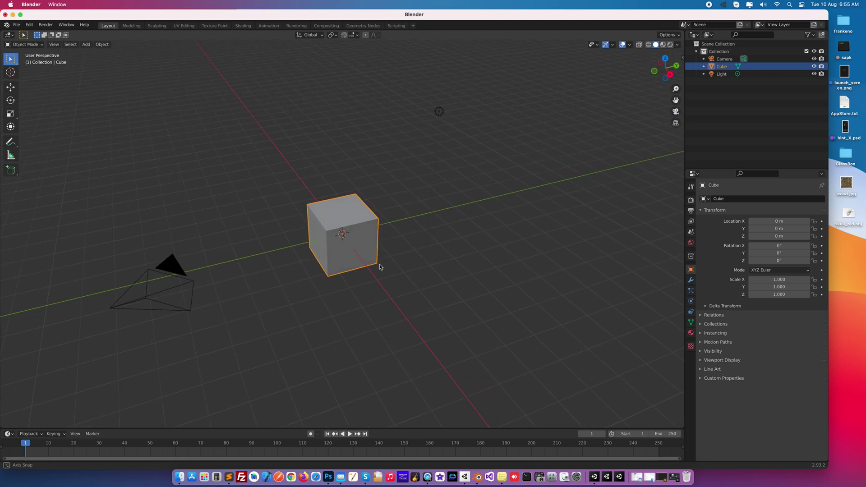
pyautogui.moveTo(380, 264); pyautogui.dragTo(348, 258, button='middle')
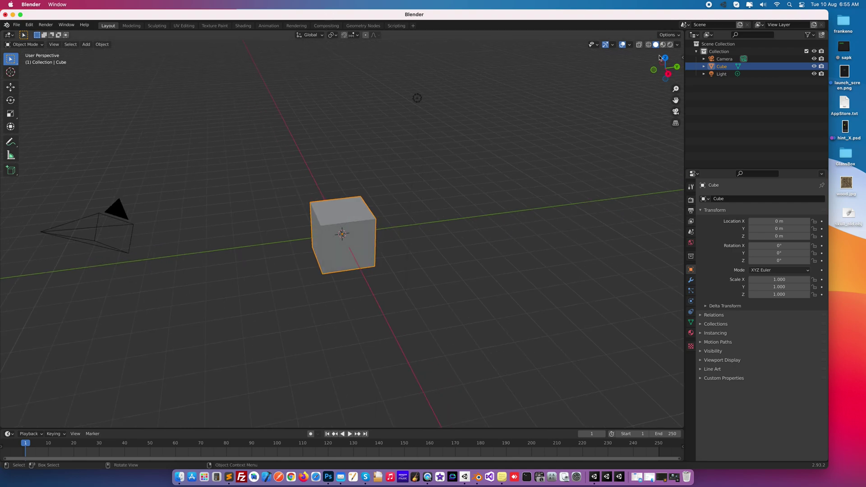
pyautogui.click(722, 74)
pyautogui.keyDown('shift'); pyautogui.click(724, 63); pyautogui.keyUp('shift')
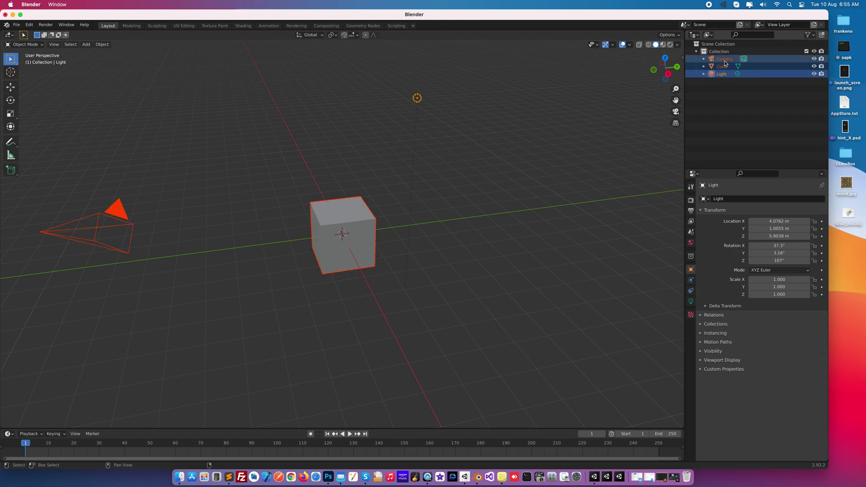
pyautogui.rightClick(724, 73)
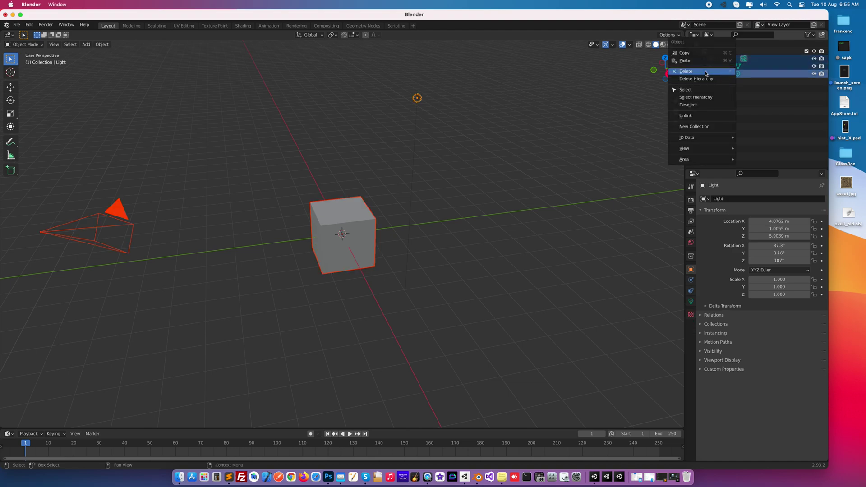
pyautogui.click(723, 72)
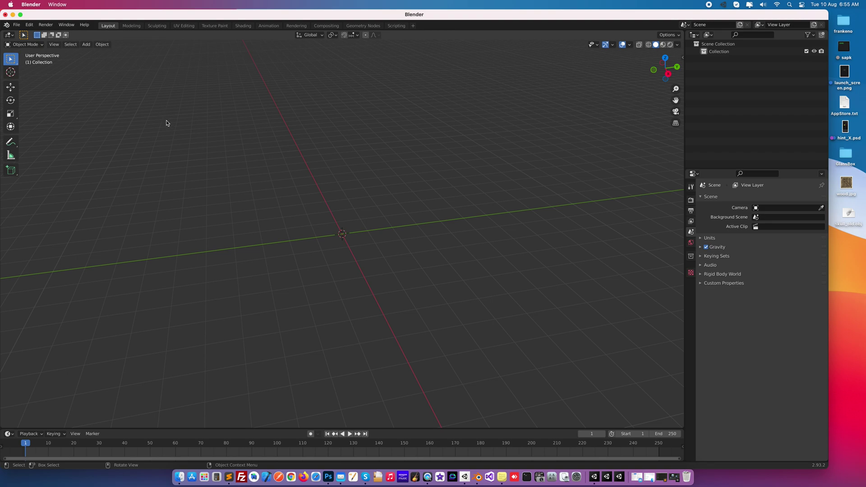
# Import the Wavefront model skull_old.obj from the Desktop folder with the default import options.
pyautogui.click(16, 24)
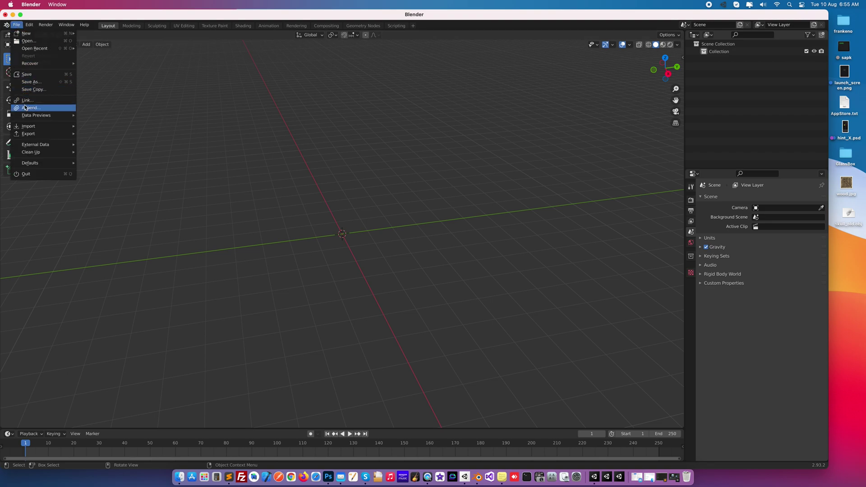
pyautogui.moveTo(27, 126)
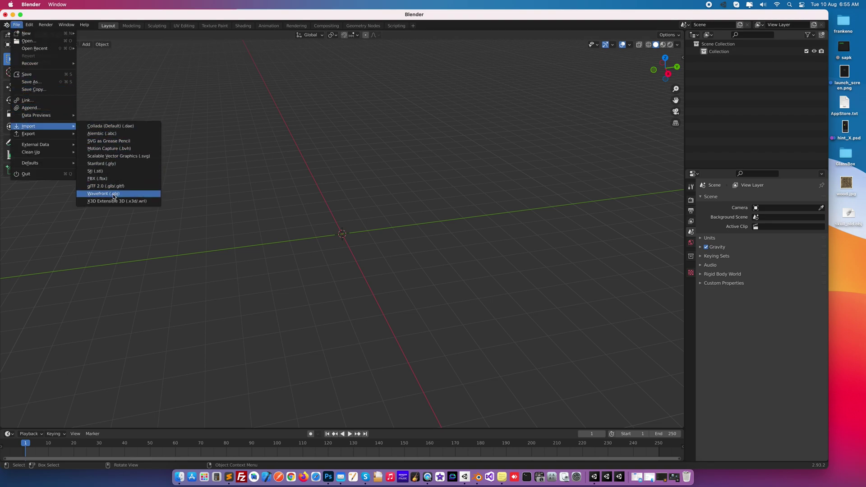
pyautogui.click(130, 195)
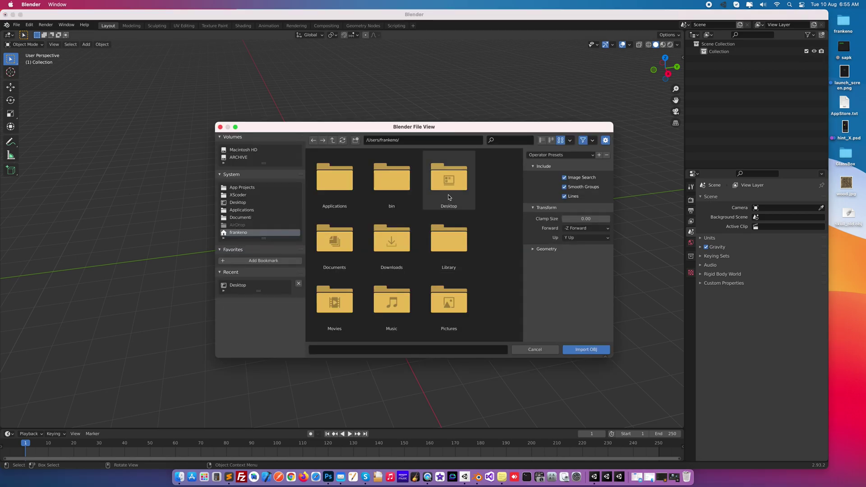
pyautogui.doubleClick(449, 197)
pyautogui.click(451, 189)
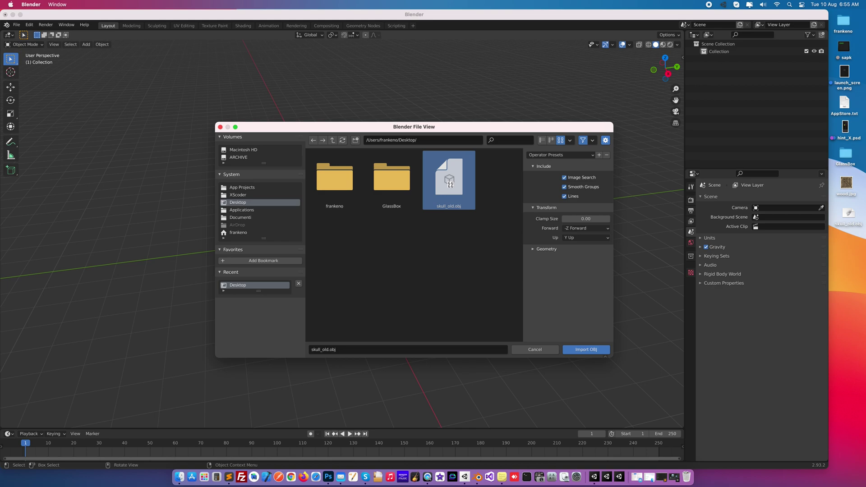
pyautogui.doubleClick(450, 185)
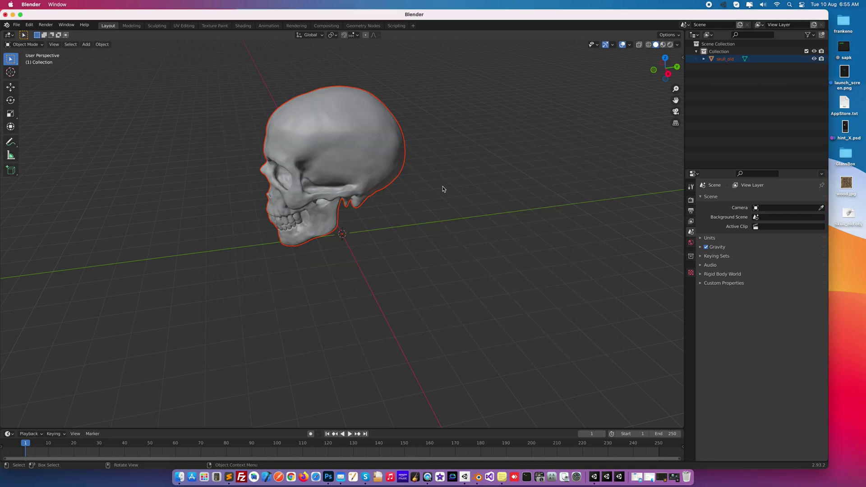
# Add a Decimate modifier to the imported skull.
pyautogui.moveTo(400, 245); pyautogui.dragTo(462, 203, button='middle')
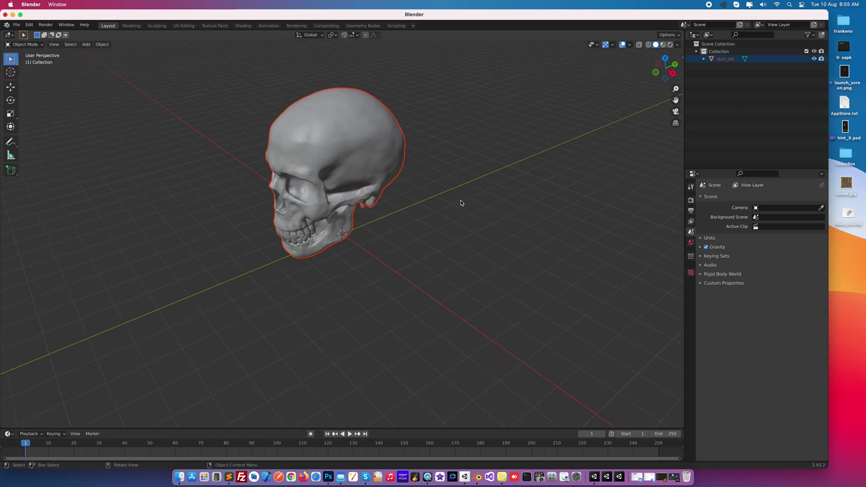
pyautogui.click(499, 235)
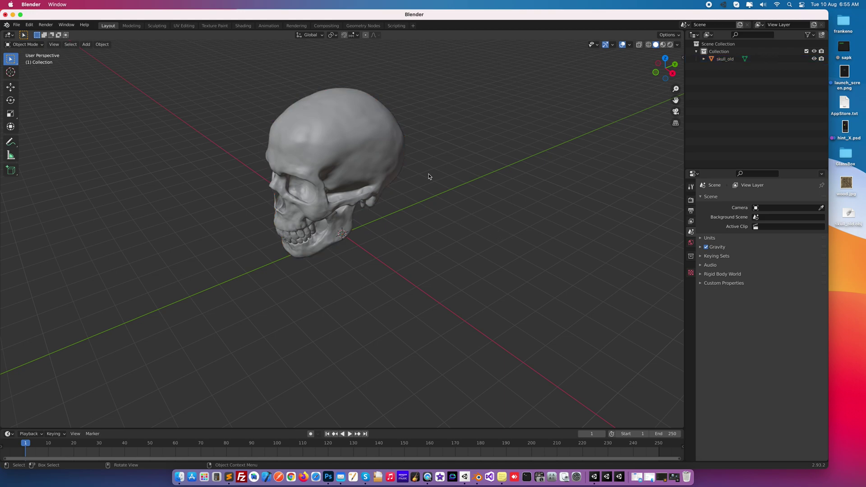
pyautogui.click(327, 135)
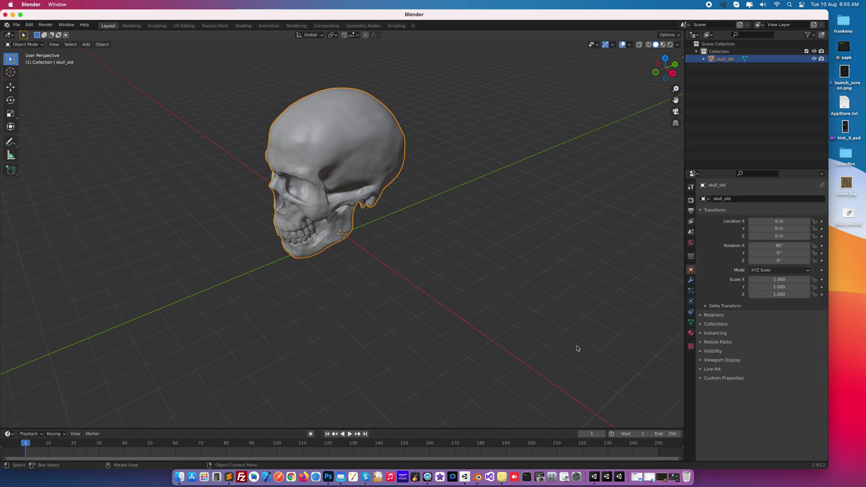
pyautogui.click(690, 280)
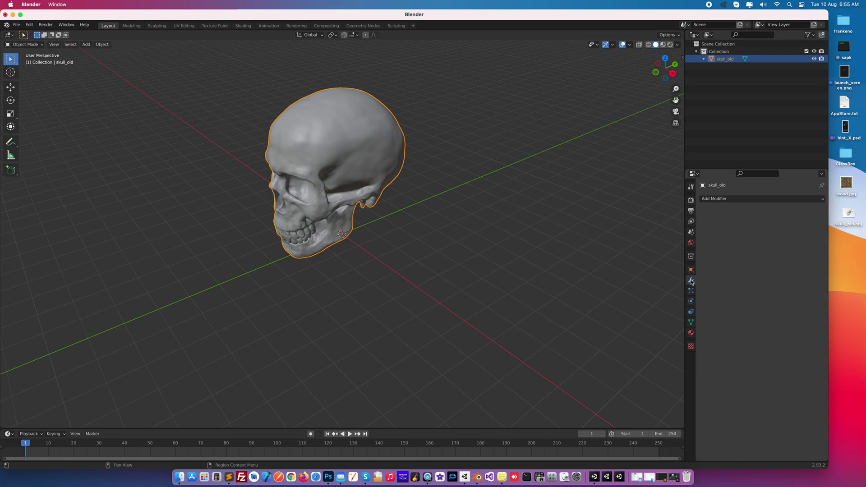
pyautogui.click(726, 201)
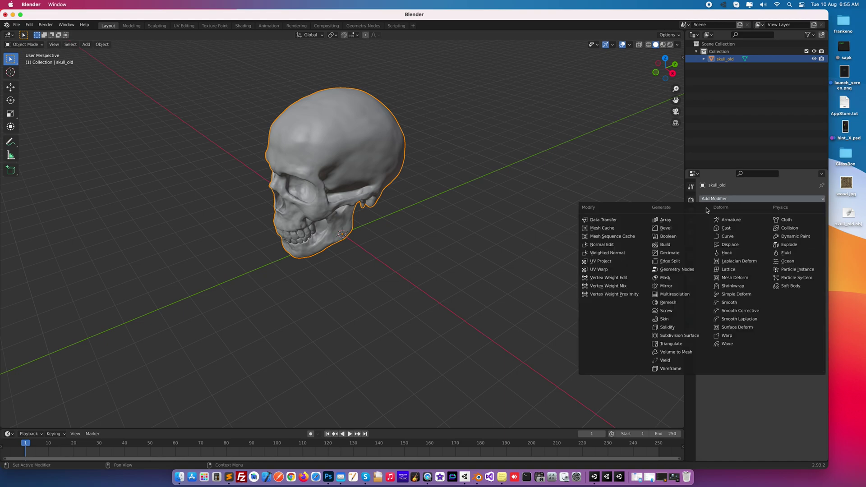
pyautogui.click(683, 255)
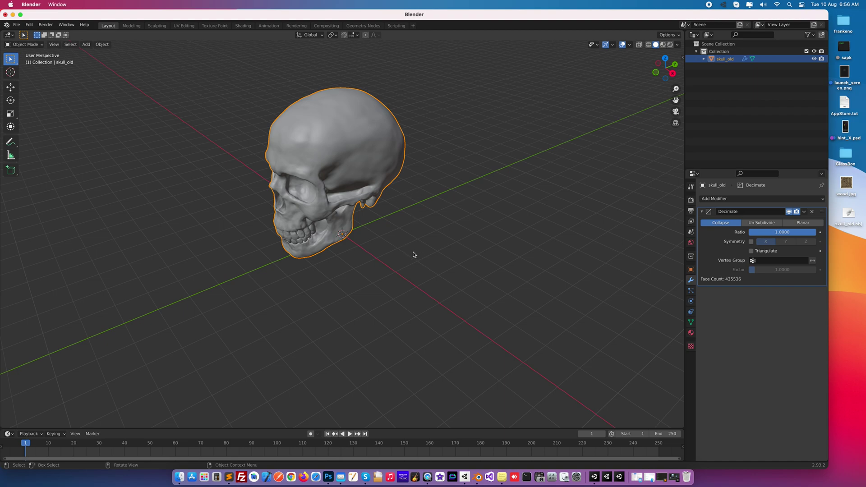
# Set the Collapse ratio of the skull's Decimate modifier to 0.05.
pyautogui.click(401, 266)
pyautogui.moveTo(386, 265); pyautogui.dragTo(379, 233, button='middle')
pyautogui.scroll(-8, 379, 234)
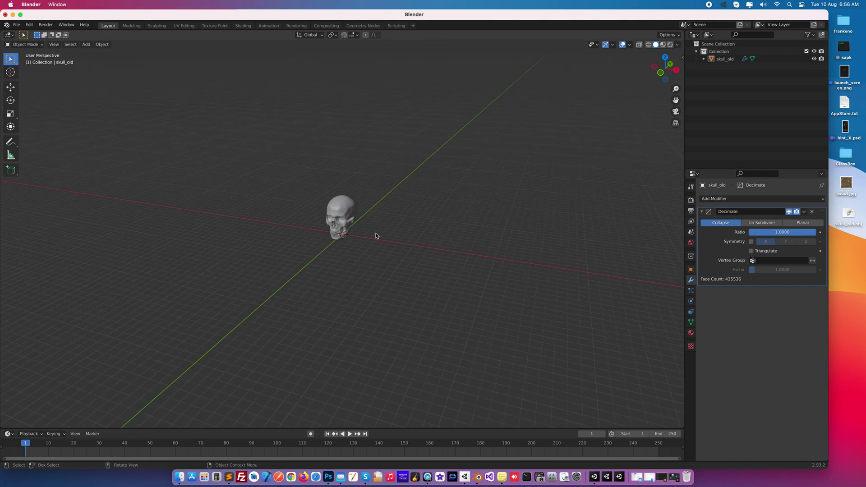
pyautogui.scroll(-1, 376, 235)
pyautogui.moveTo(360, 253)
pyautogui.mouseDown(button='middle')
pyautogui.moveTo(386, 230)
pyautogui.moveTo(420, 242)
pyautogui.moveTo(353, 255)
pyautogui.moveTo(232, 230)
pyautogui.moveTo(356, 231)
pyautogui.moveTo(363, 240)
pyautogui.mouseUp(button='middle')
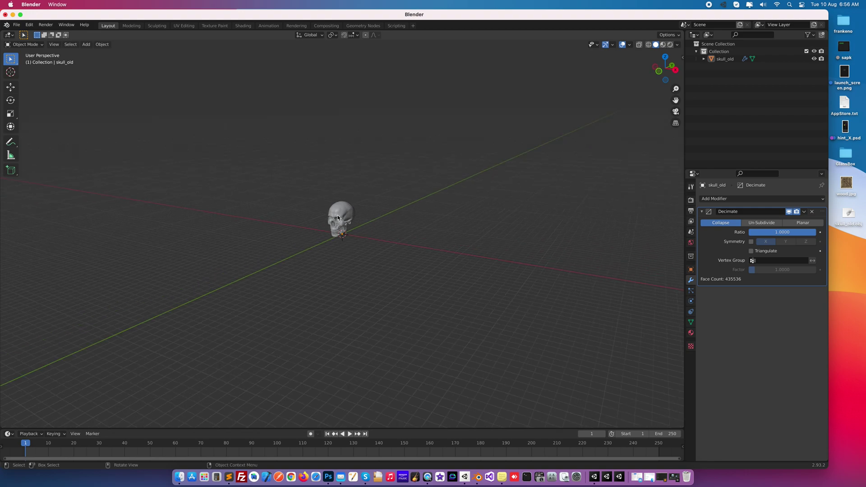
pyautogui.click(341, 214)
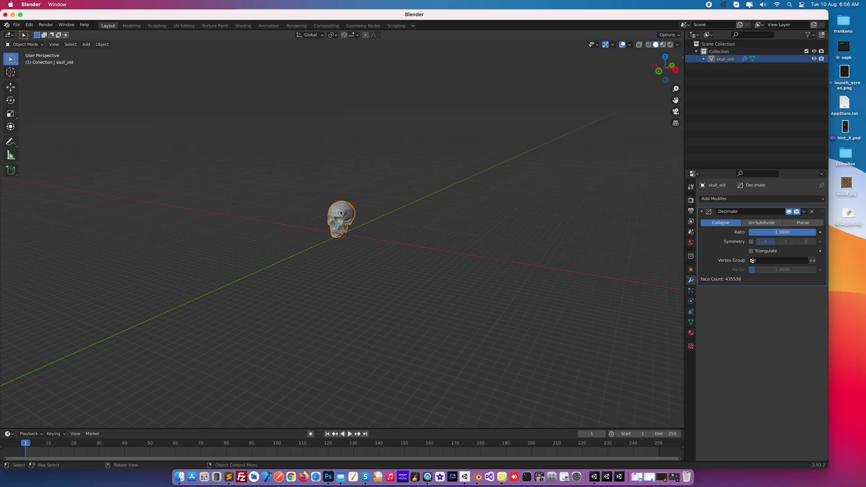
pyautogui.click(777, 232)
pyautogui.write('0.05')
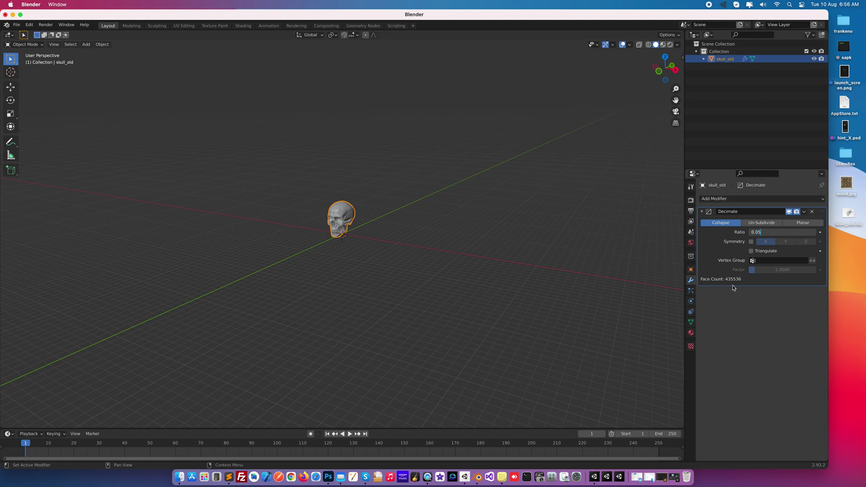
pyautogui.press('Return')
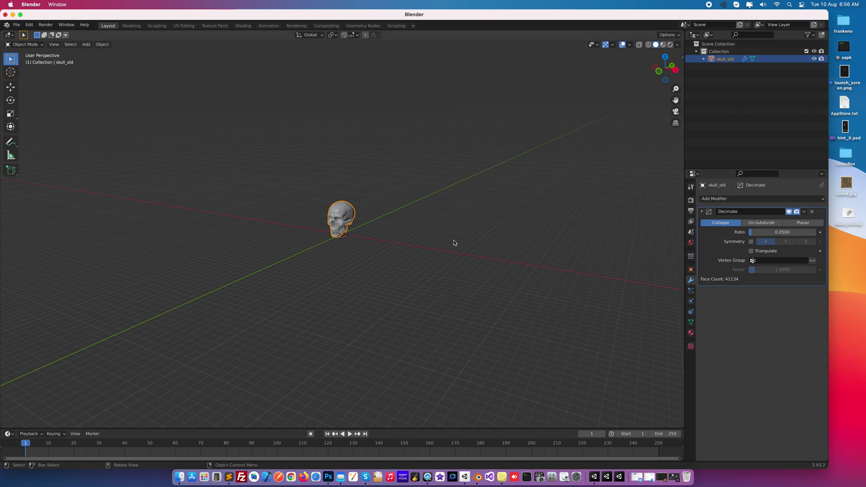
# Examine the decimated skull's surface detail from the front and side, both close up and from a distance.
pyautogui.moveTo(367, 234)
pyautogui.mouseDown(button='middle')
pyautogui.moveTo(408, 228)
pyautogui.moveTo(453, 246)
pyautogui.moveTo(361, 235)
pyautogui.mouseUp(button='middle')
pyautogui.scroll(4, 355, 228)
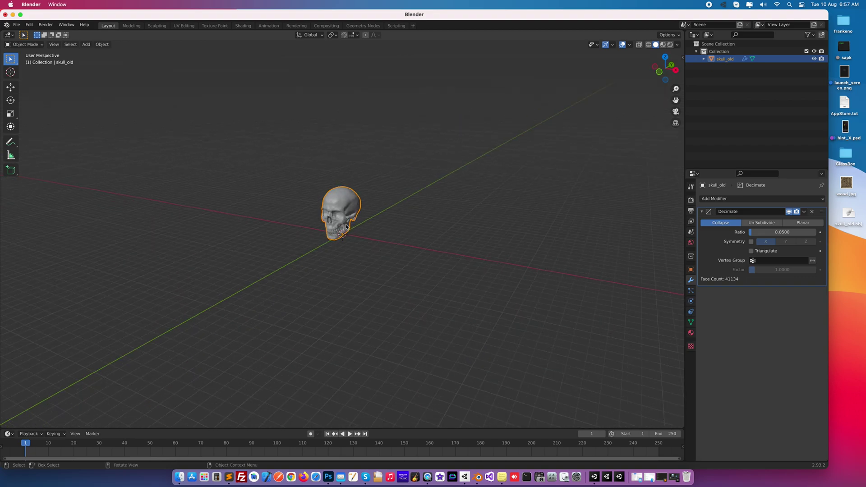
pyautogui.scroll(4, 347, 226)
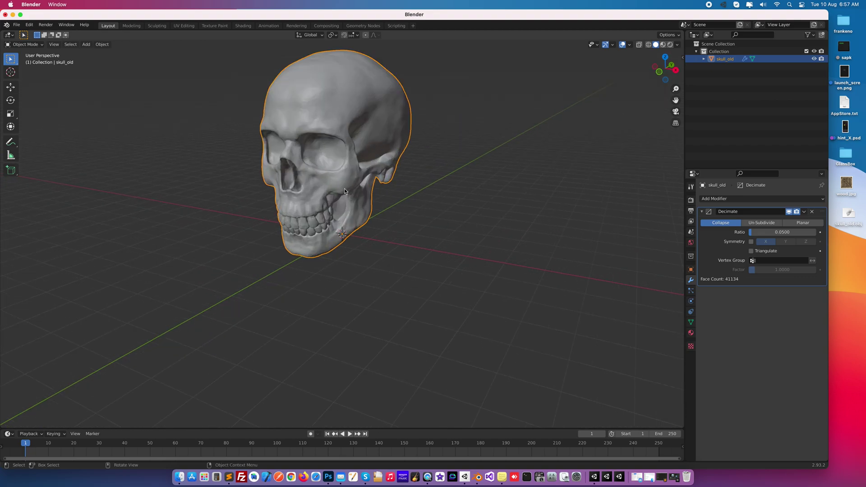
pyautogui.moveTo(345, 189); pyautogui.dragTo(331, 201, button='middle')
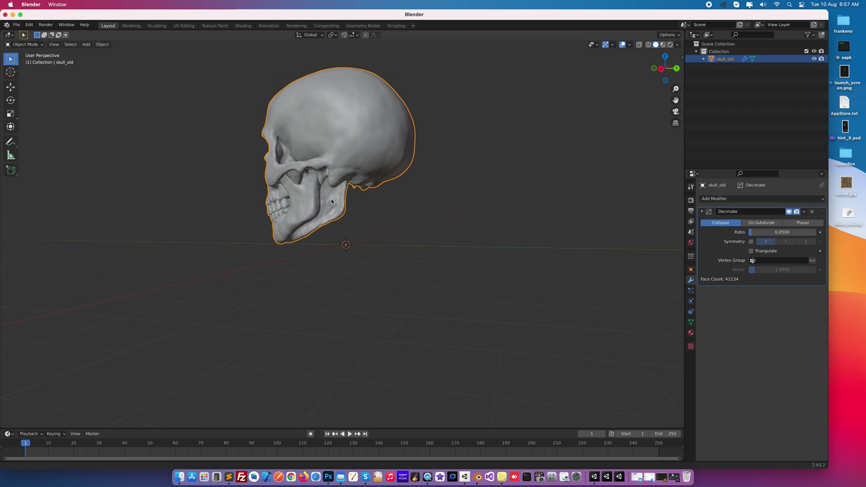
pyautogui.scroll(6, 331, 172)
pyautogui.moveTo(373, 163); pyautogui.dragTo(362, 217, button='middle')
pyautogui.scroll(-6, 328, 203)
pyautogui.click(374, 234)
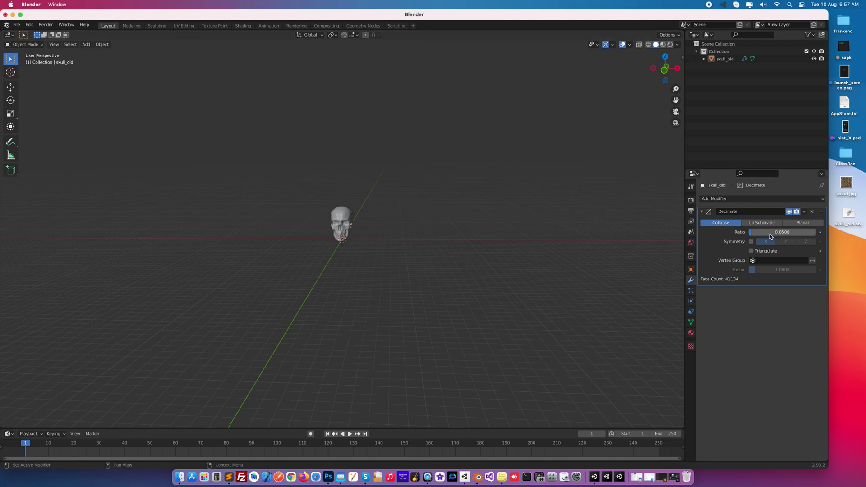
pyautogui.moveTo(394, 217); pyautogui.dragTo(371, 227, button='middle')
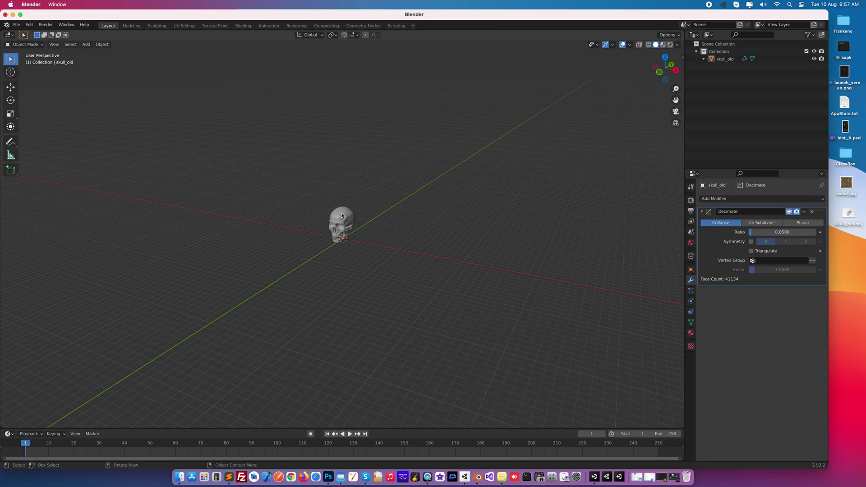
# Export the decimated skull in FBX format to the Desktop folder as skull.fbx.
pyautogui.click(16, 25)
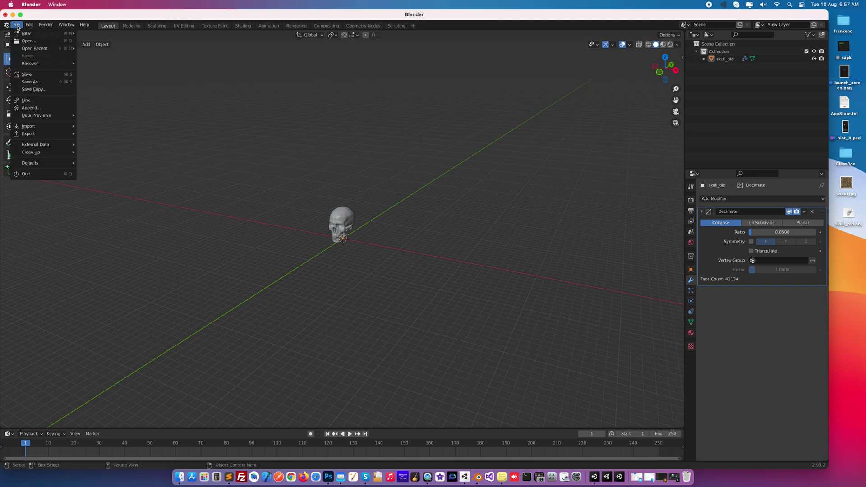
pyautogui.moveTo(37, 135)
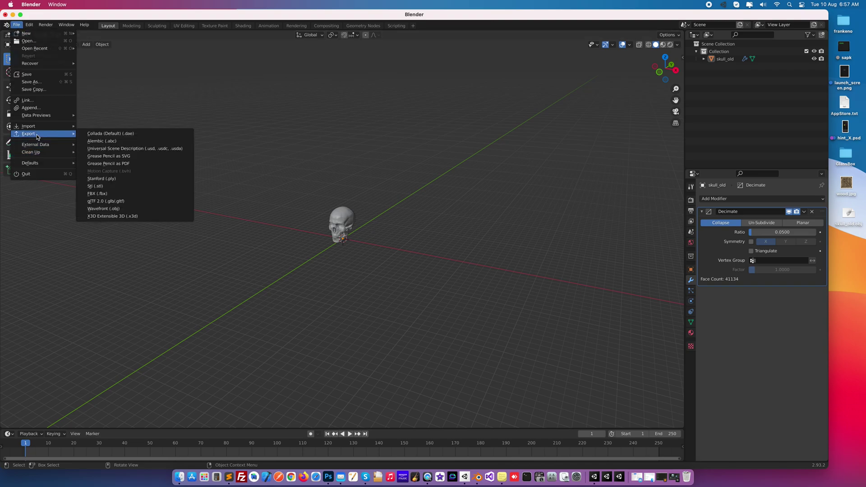
pyautogui.click(136, 194)
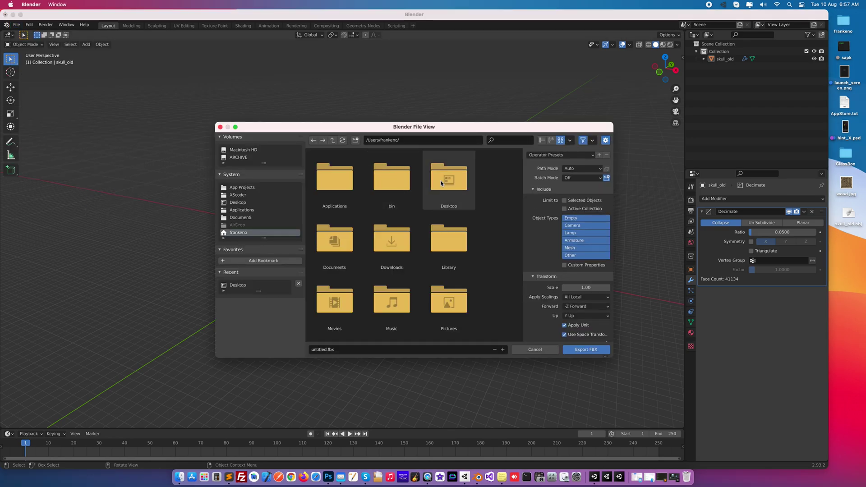
pyautogui.click(443, 182)
pyautogui.click(236, 203)
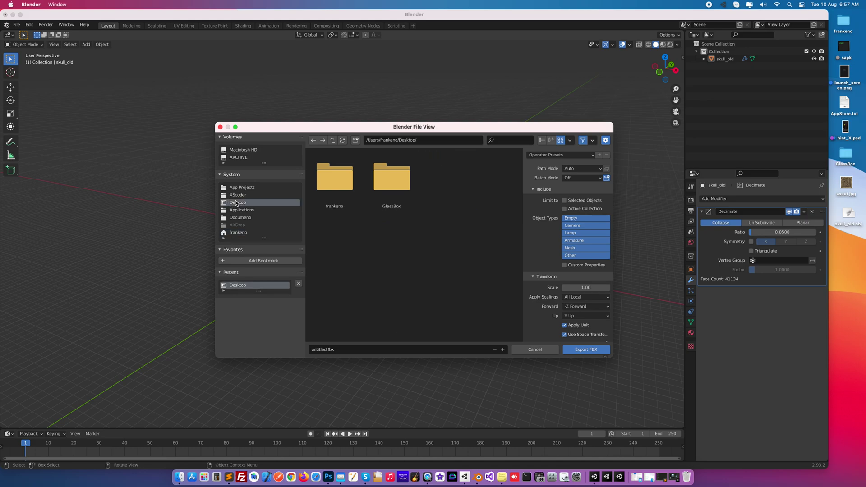
pyautogui.click(321, 349)
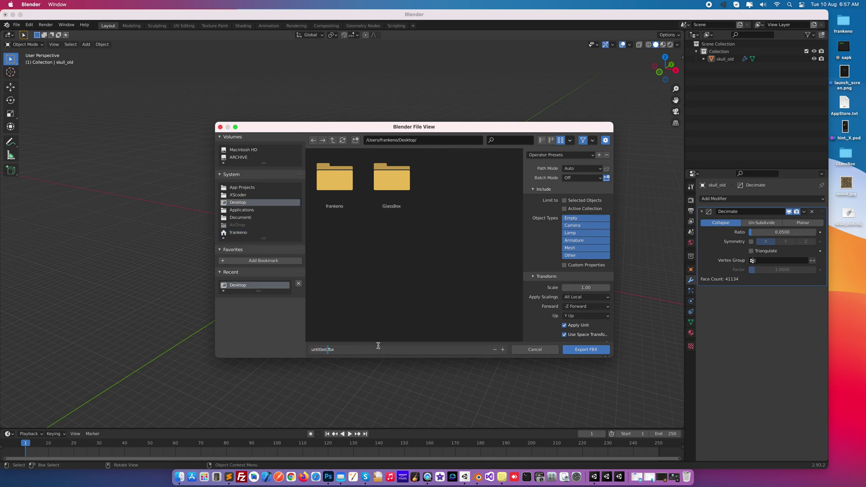
pyautogui.hotkey('ctrl', 'BackSpace')
pyautogui.write('skull')
pyautogui.press('Return')
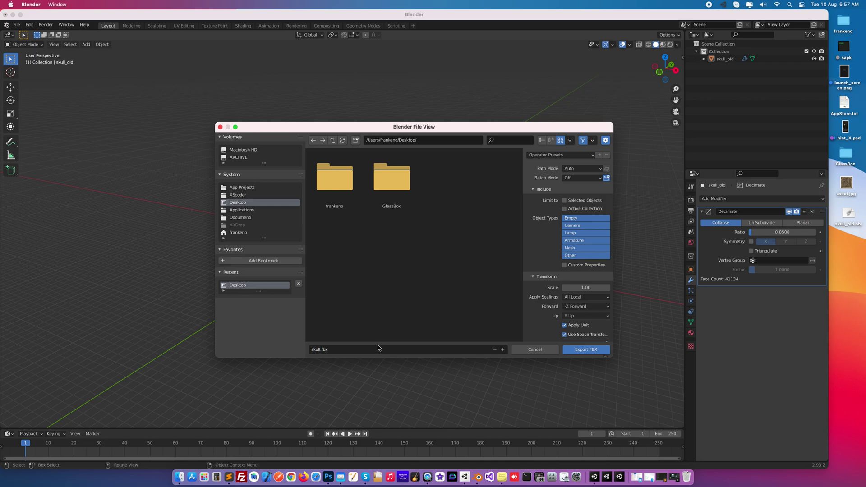
pyautogui.click(576, 350)
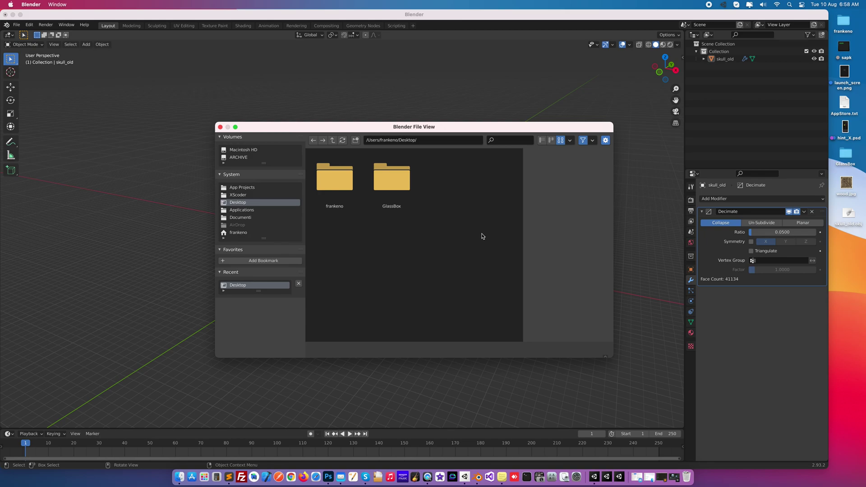
# Check the file size of the original skull_old.obj on the Desktop in its file information, and close the information window.
pyautogui.click(849, 222)
pyautogui.click(849, 219)
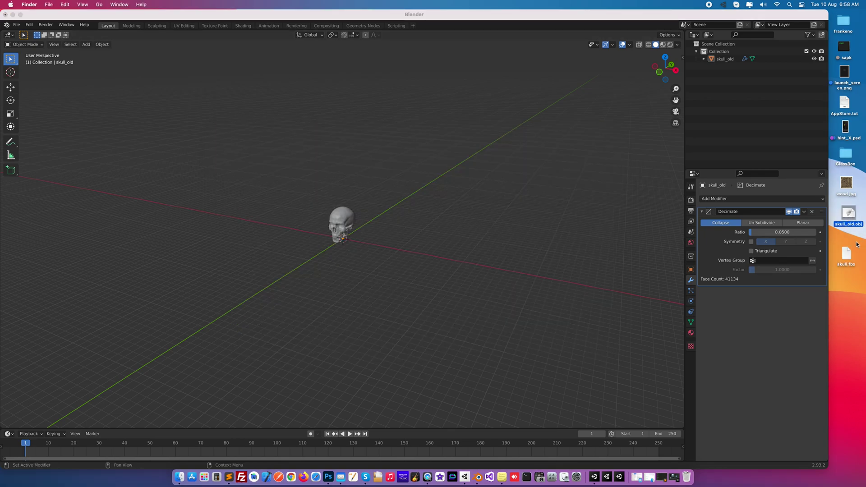
pyautogui.rightClick(849, 213)
pyautogui.moveTo(821, 225)
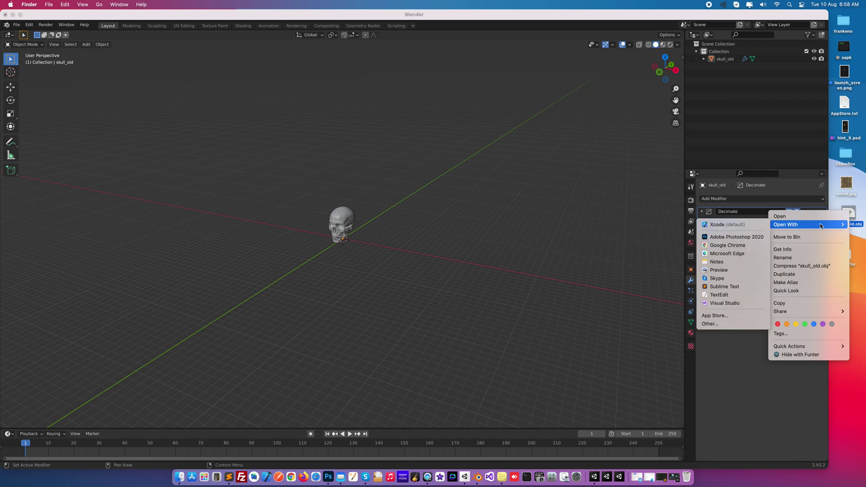
pyautogui.click(800, 250)
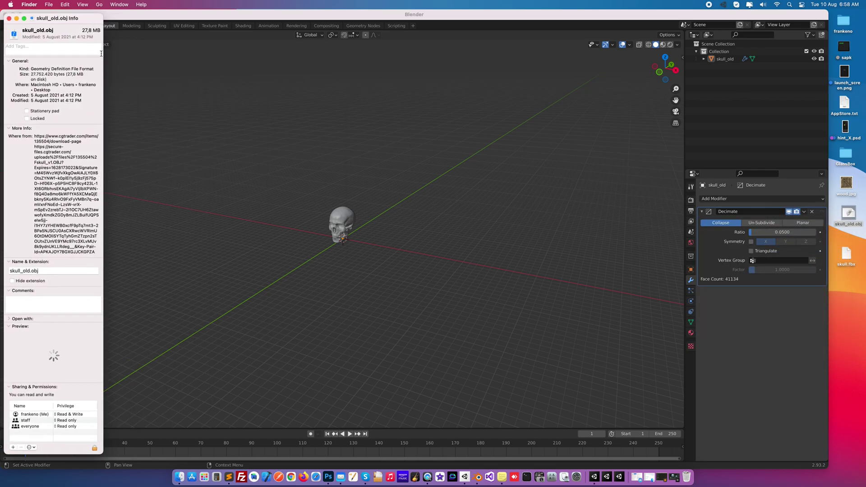
pyautogui.click(9, 18)
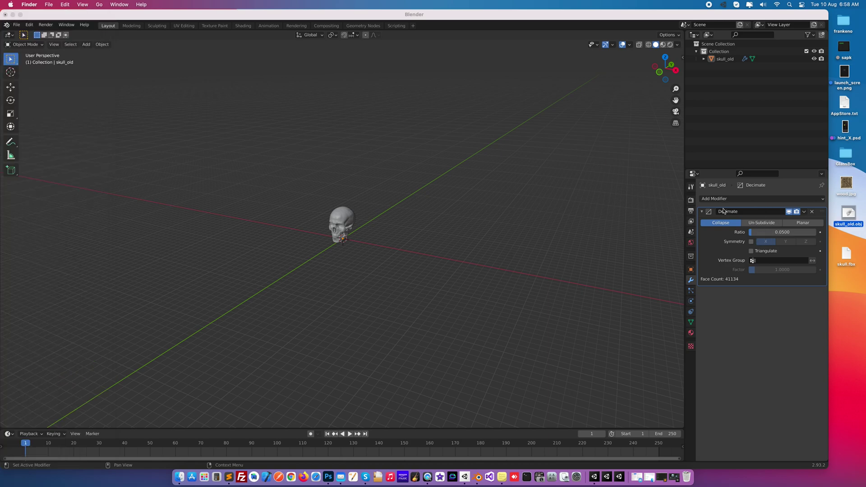
# Move skull.fbx directly beneath skull_old.obj on the Desktop, check its file size in its file information, and close the information window.
pyautogui.click(846, 255)
pyautogui.moveTo(846, 256); pyautogui.dragTo(849, 248)
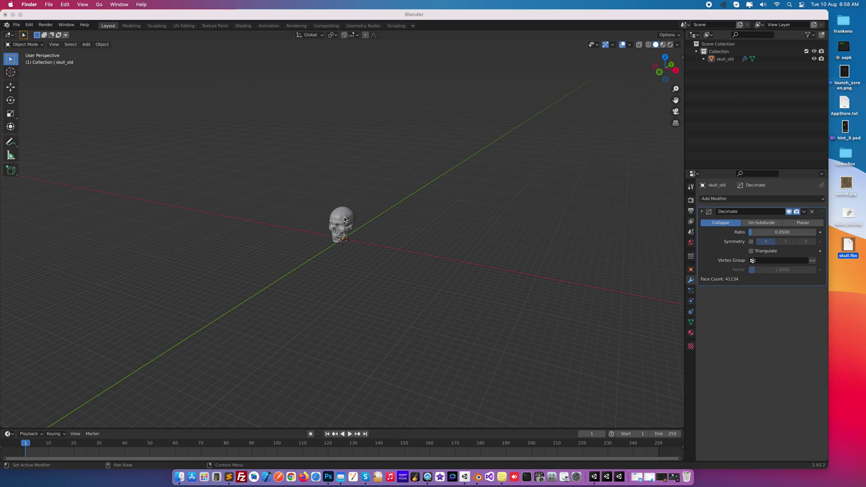
pyautogui.rightClick(849, 246)
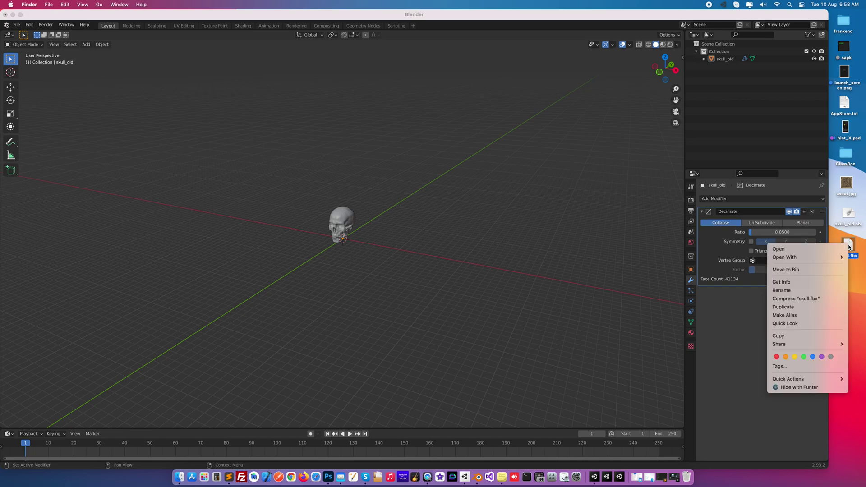
pyautogui.click(785, 282)
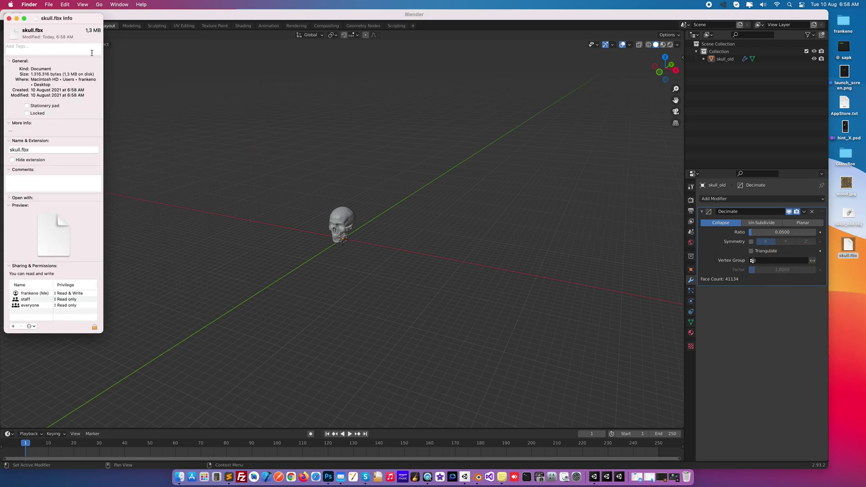
pyautogui.click(9, 18)
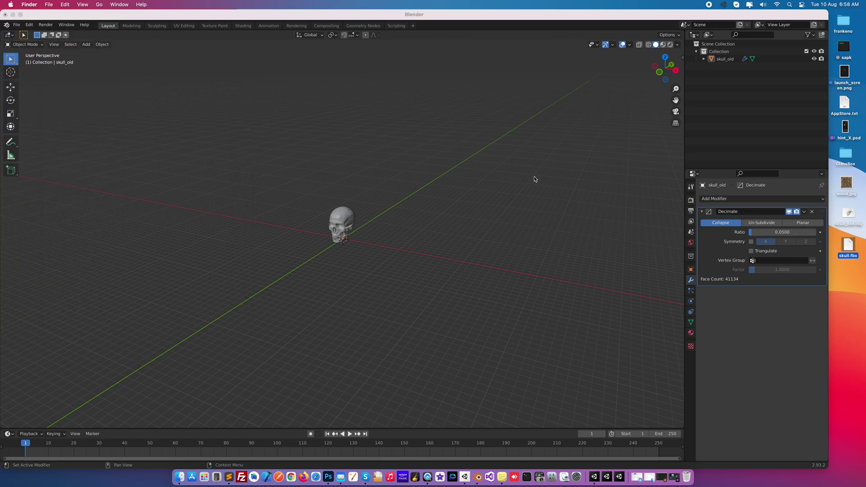